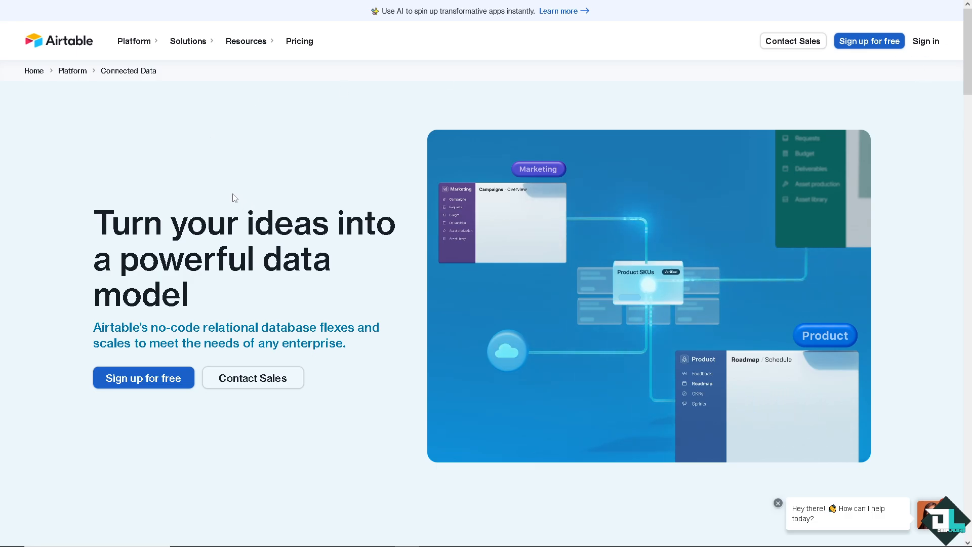
- Start signing up for a free Airtable account
click(157, 381)
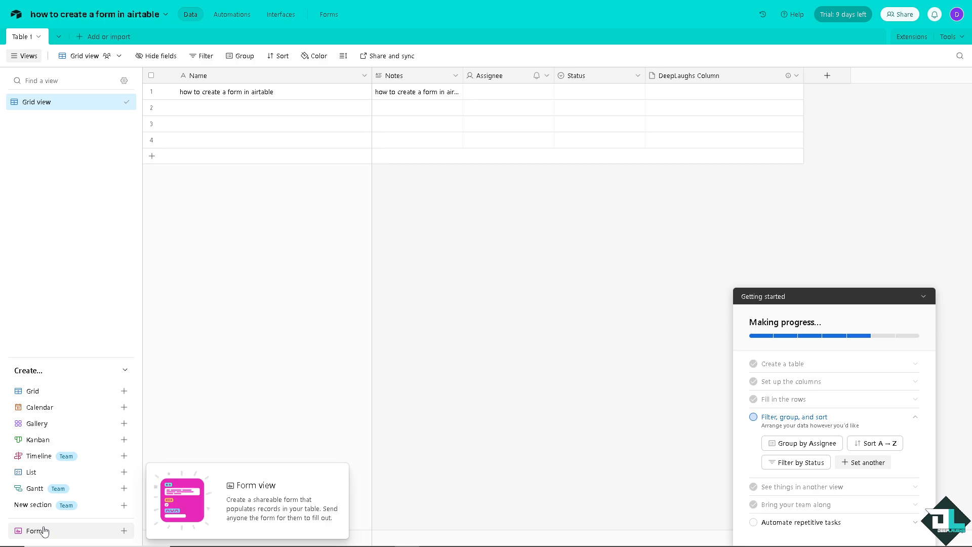
- Create a new form for Table 1 with the upgraded form building experience
click(124, 531)
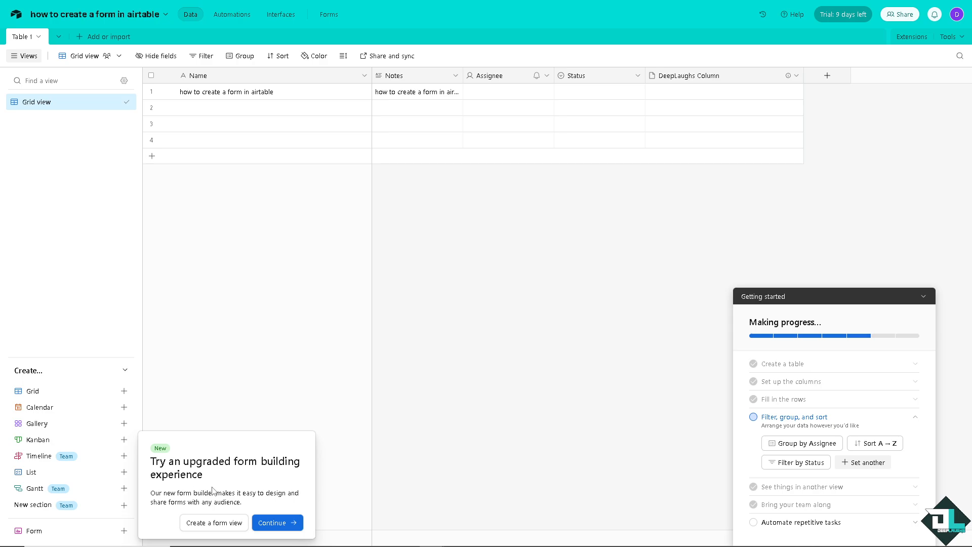
click(283, 523)
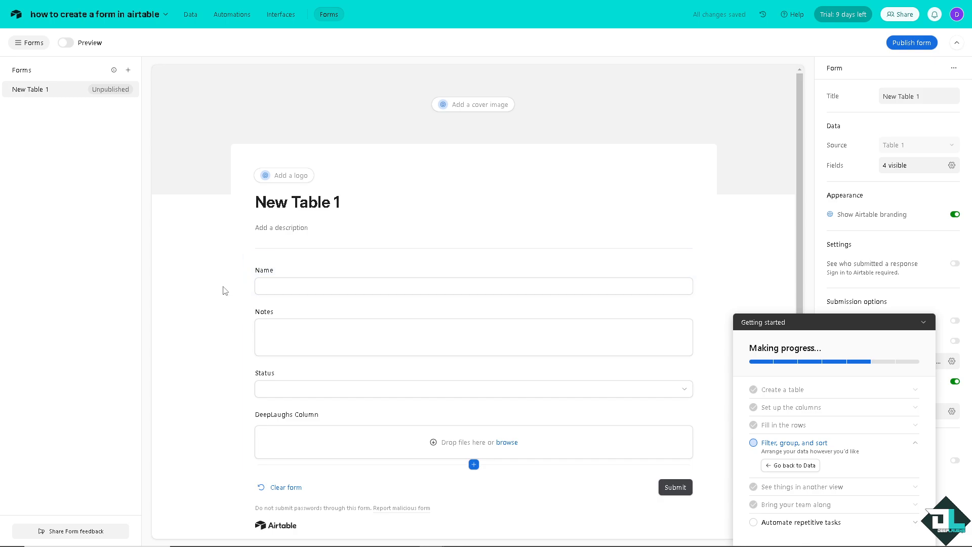
- Dismiss the conditional fields tip and fill in the form's Name field with "DEEPLAUGHS FORM"
click(300, 292)
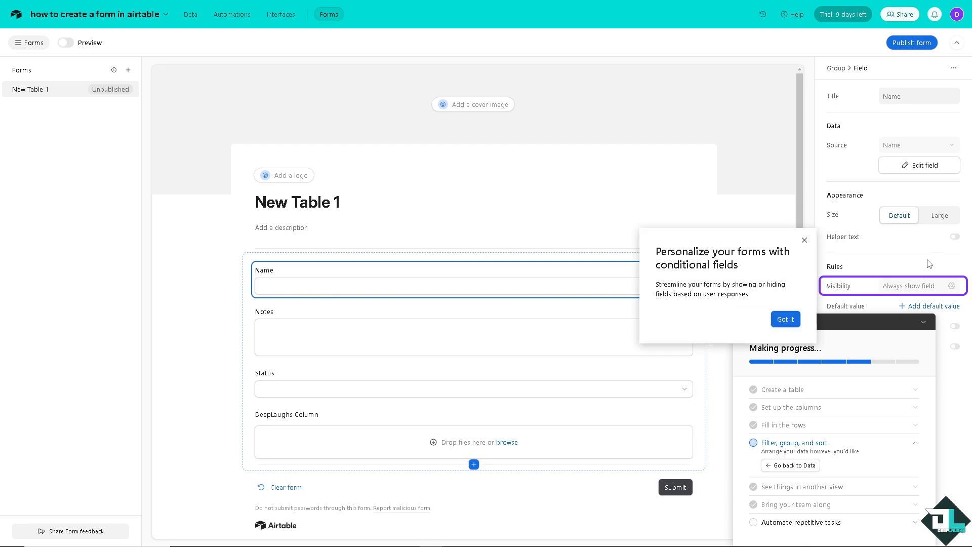
click(804, 242)
click(362, 288)
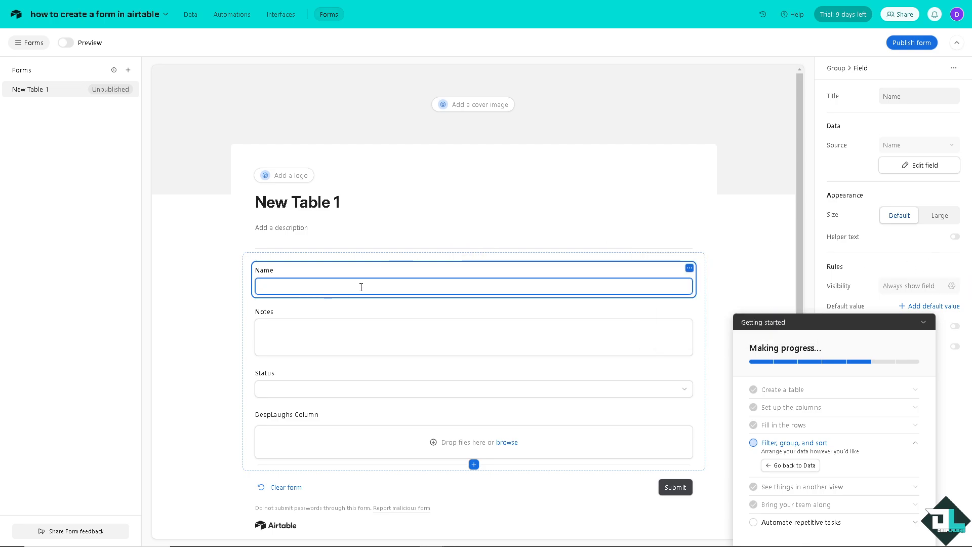
text(DEEPLAUGHS FORM)
- Fill in the form's Notes field with "how to create a form in airtable"
click(308, 328)
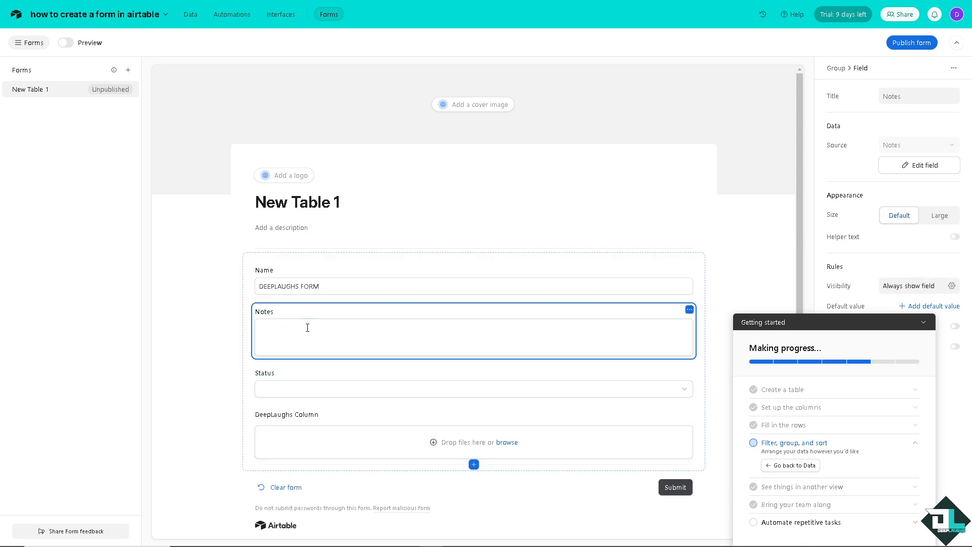
click(262, 327)
click(455, 340)
text(how to create a form in airtable)
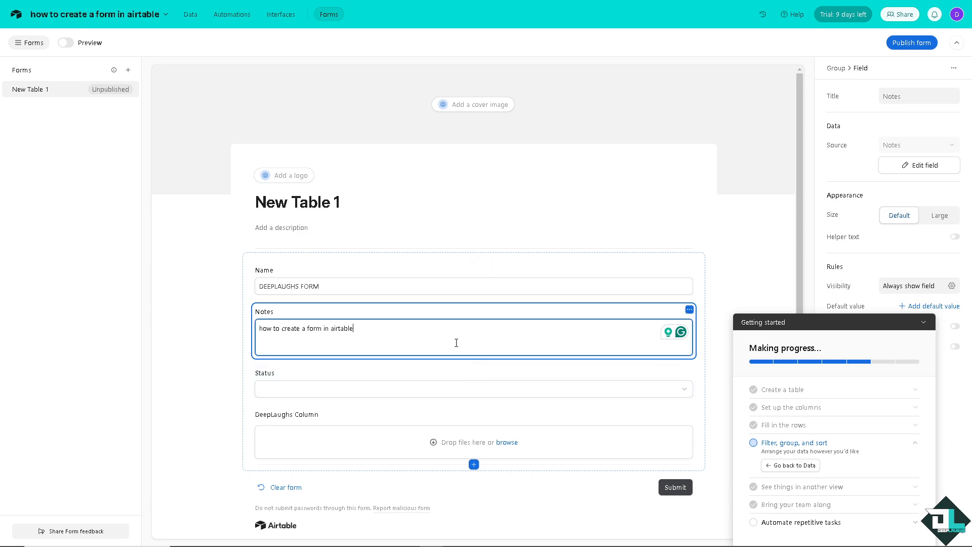
key(Escape)
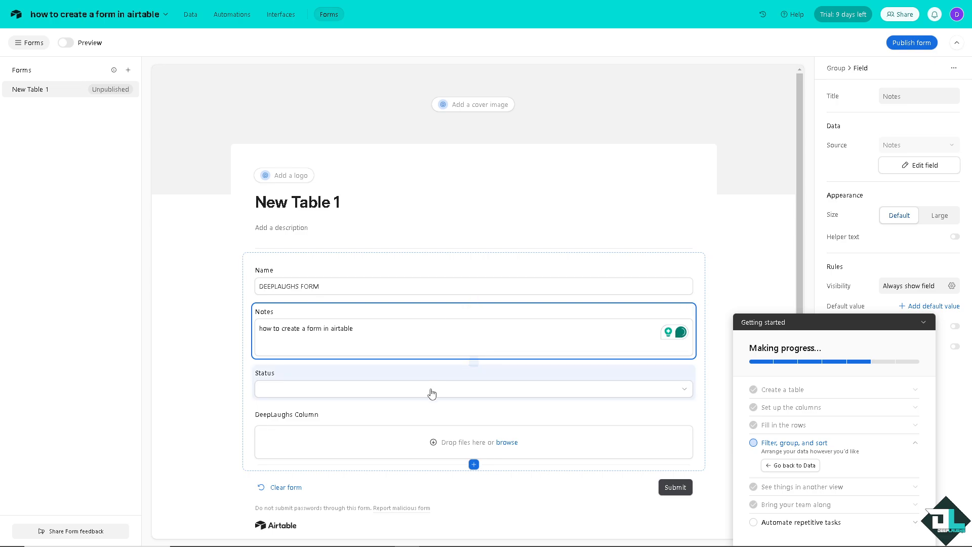
- Upload the local image "how to create a form in airtable.png" to the form's DeepLaughs Column field
scroll(405, 394, down, 1)
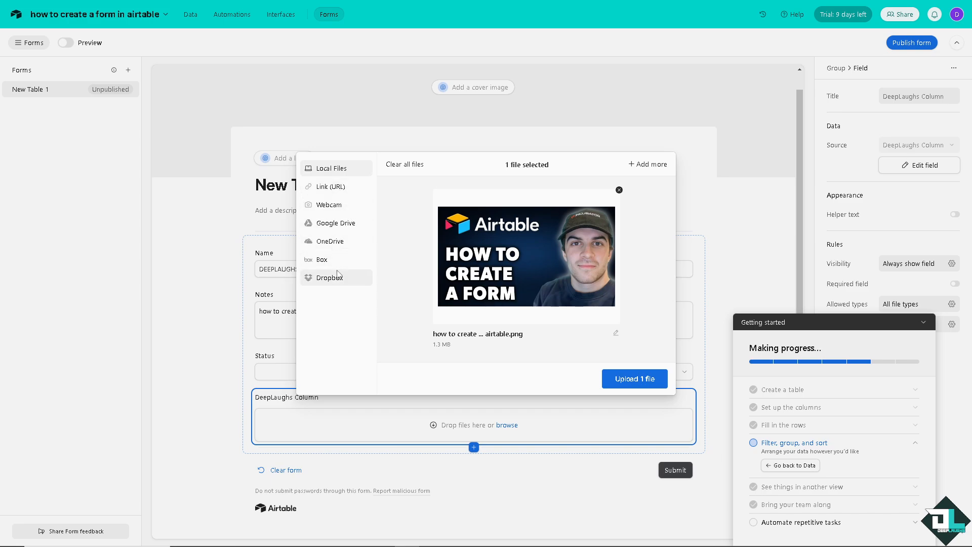
click(631, 384)
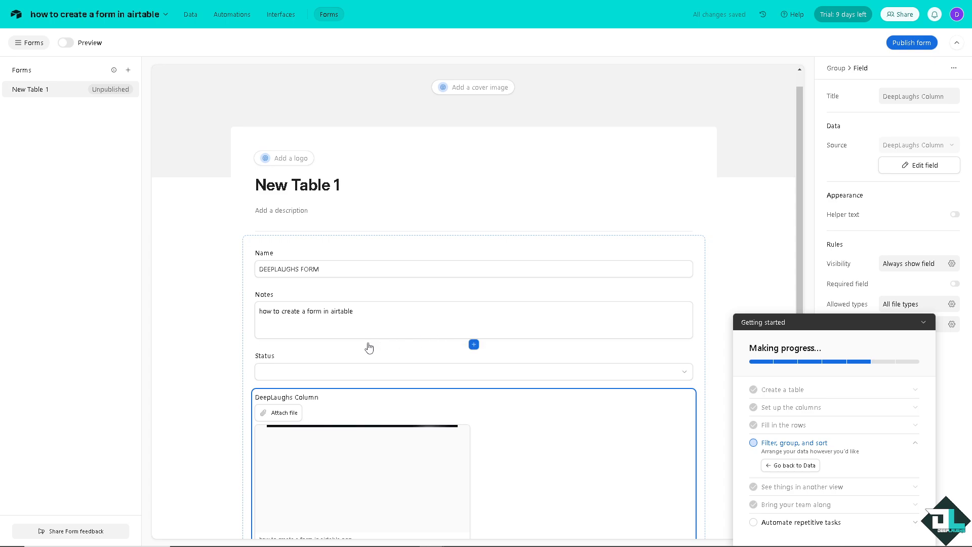
- Look at the options available in the form's Status field
scroll(385, 357, down, 2)
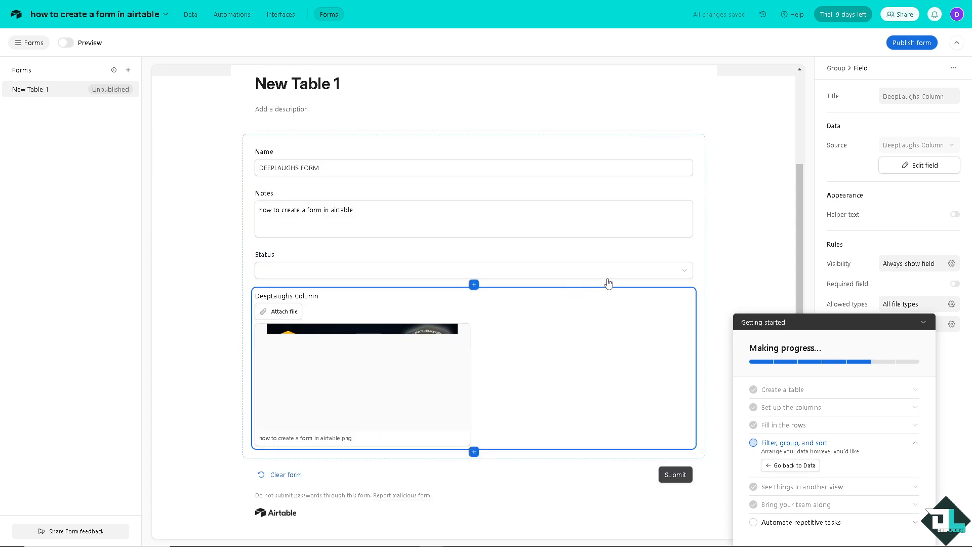
click(684, 274)
click(684, 275)
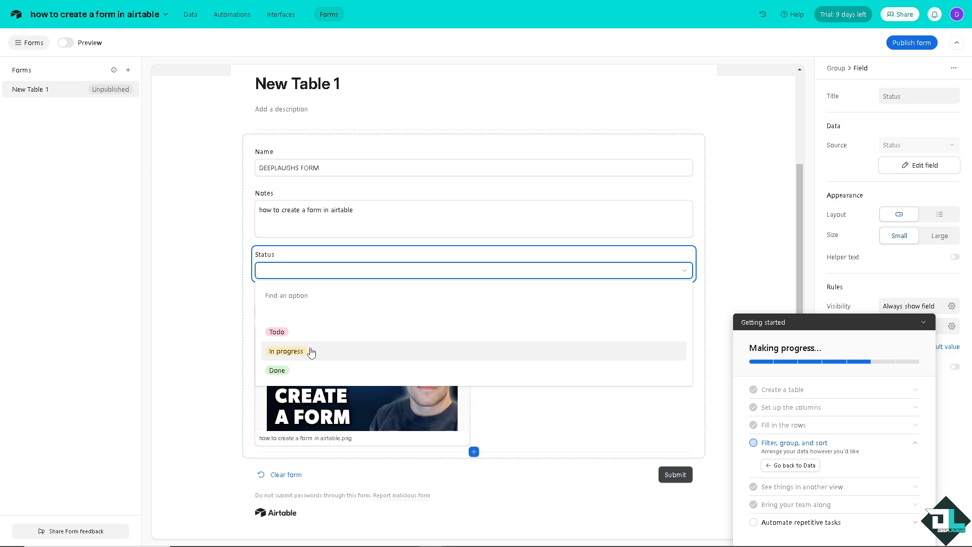
- Replace the form's title with "how to create a form in airtable"
click(347, 85)
drag(348, 85, 168, 91)
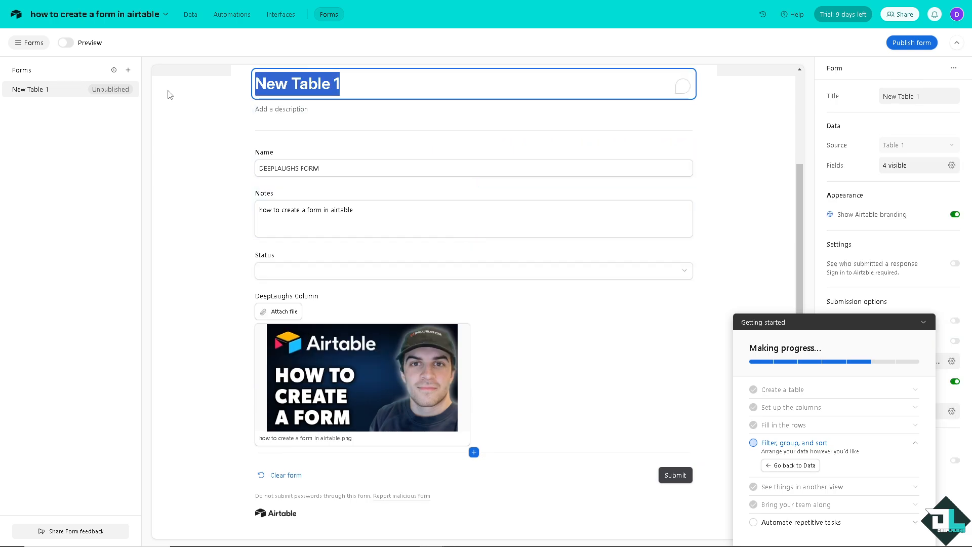
click(183, 86)
click(304, 85)
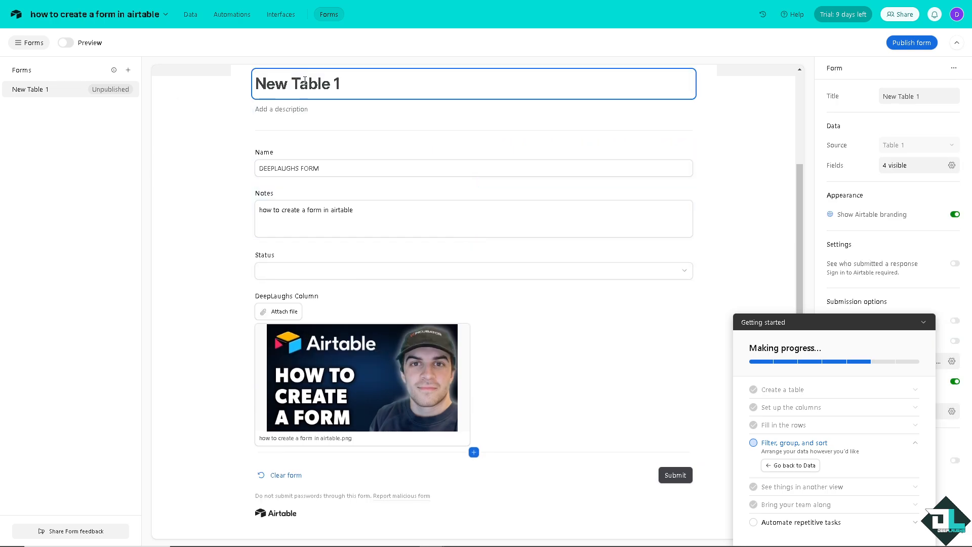
drag(347, 85, 216, 86)
click(216, 86)
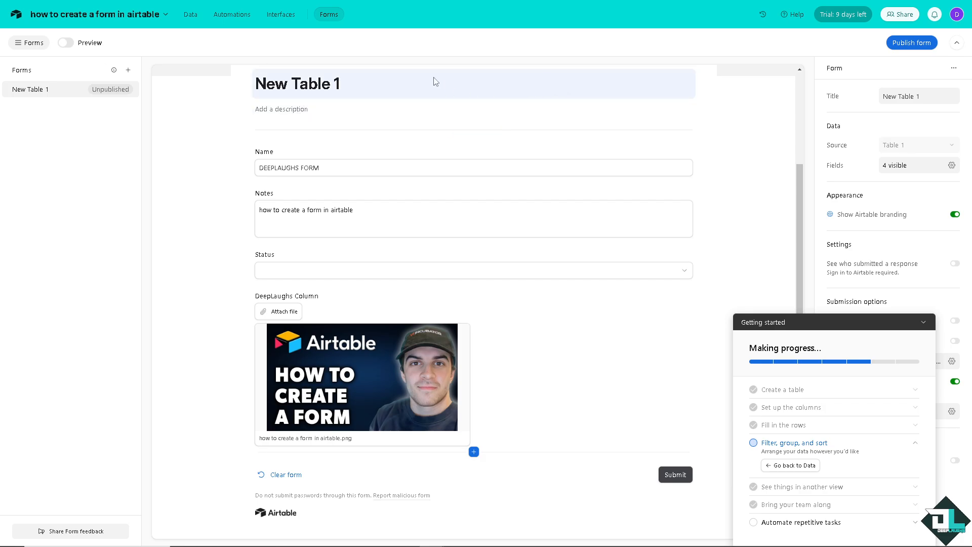
click(412, 85)
key(ctrl+a)
click(317, 95)
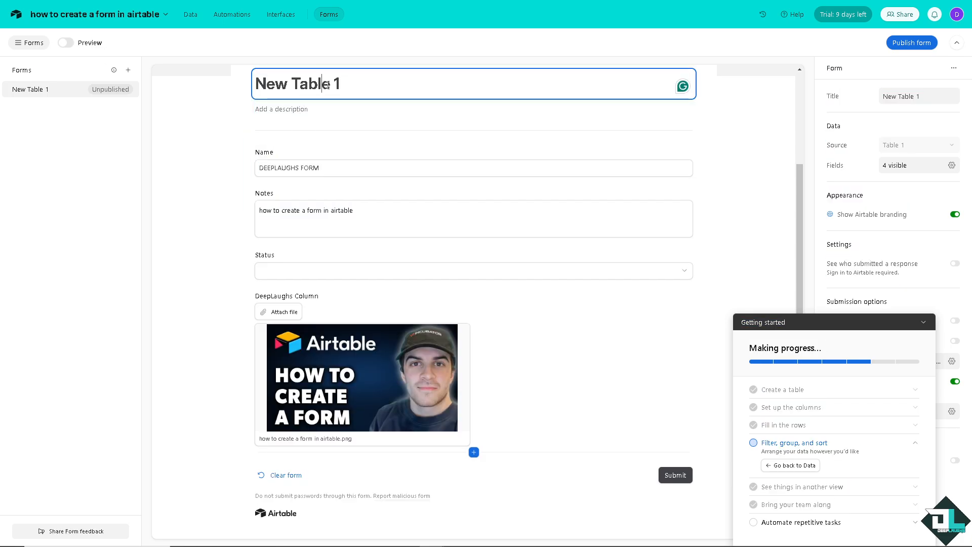
key(ctrl+a)
text(how to create a form in airtable)
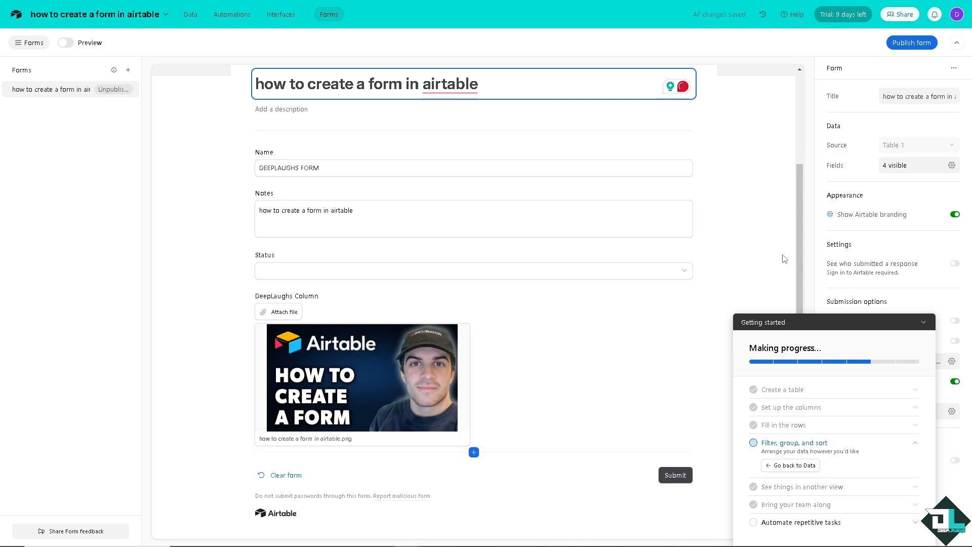
- Collapse the Getting started checklist and the base header above the form editor
scroll(612, 297, down, 1)
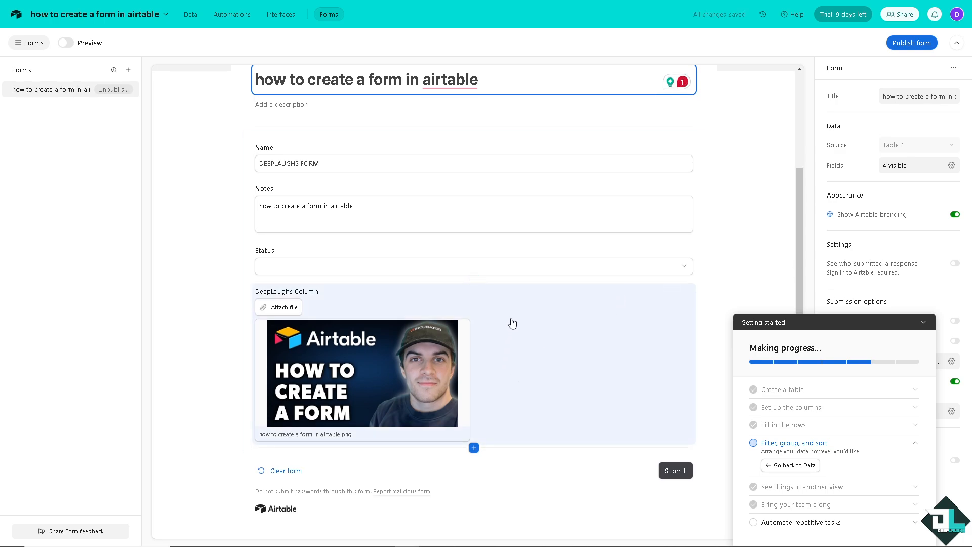
click(925, 324)
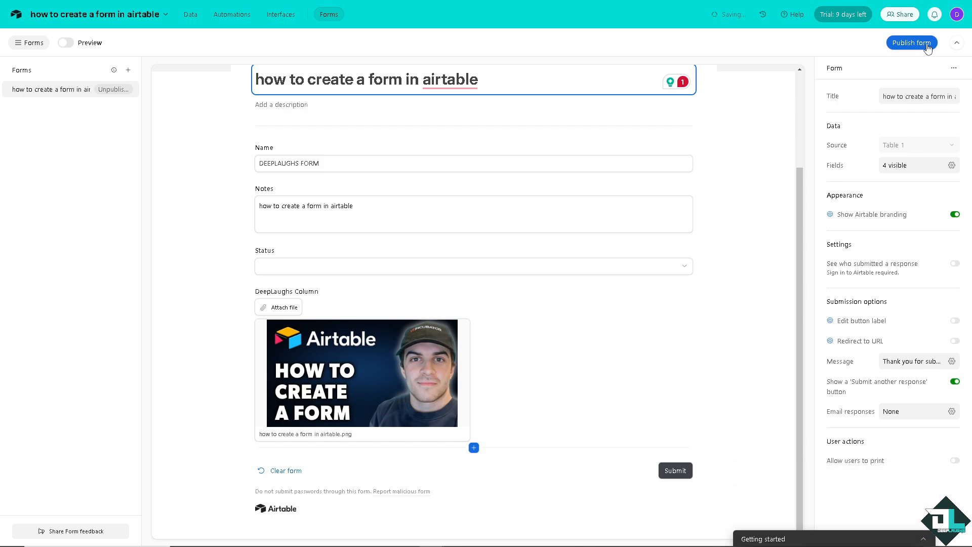
click(957, 43)
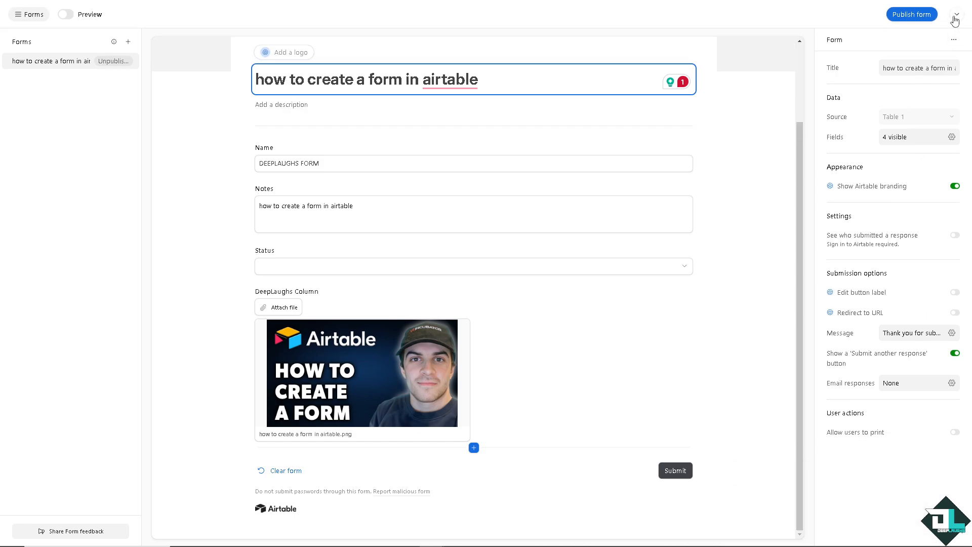
- Review the form's action options, and open its field list to view the actions available for the Name field
click(954, 43)
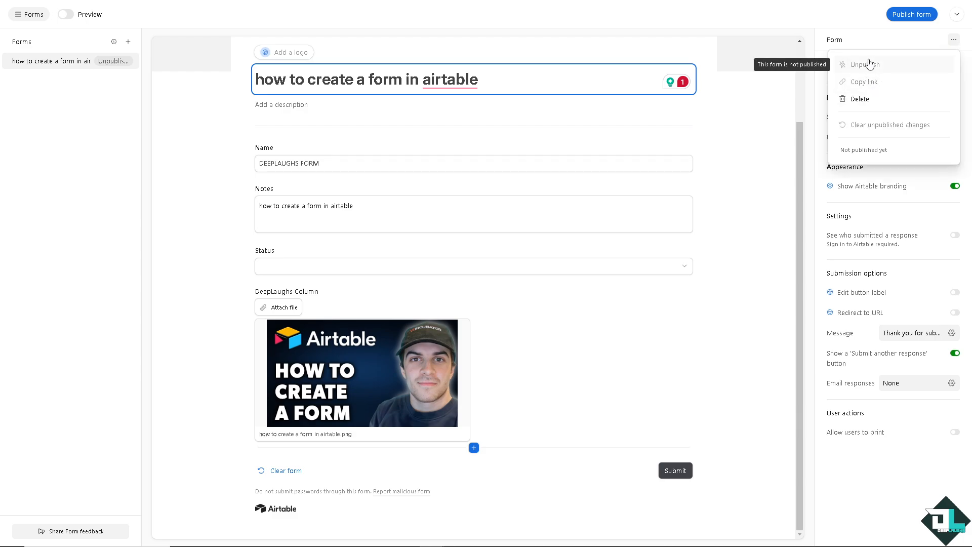
click(813, 99)
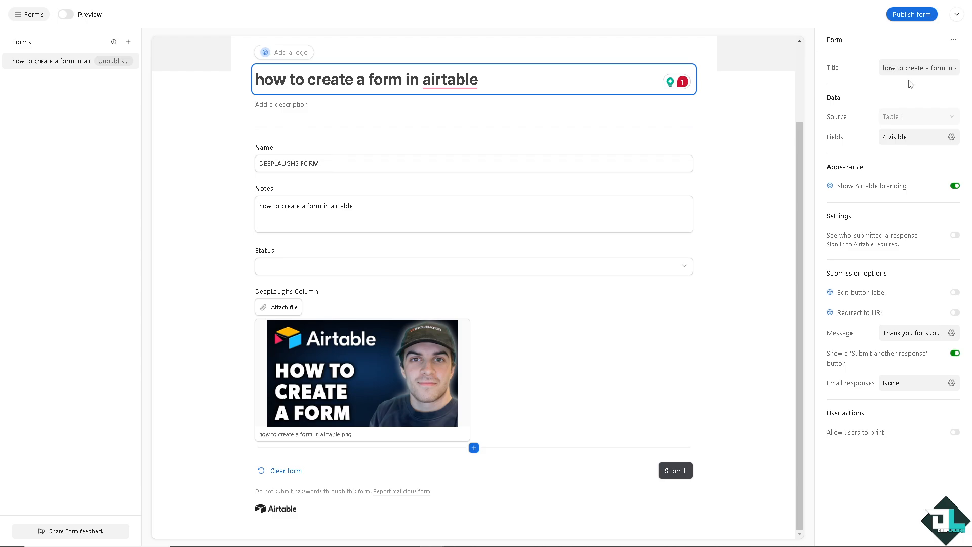
click(911, 142)
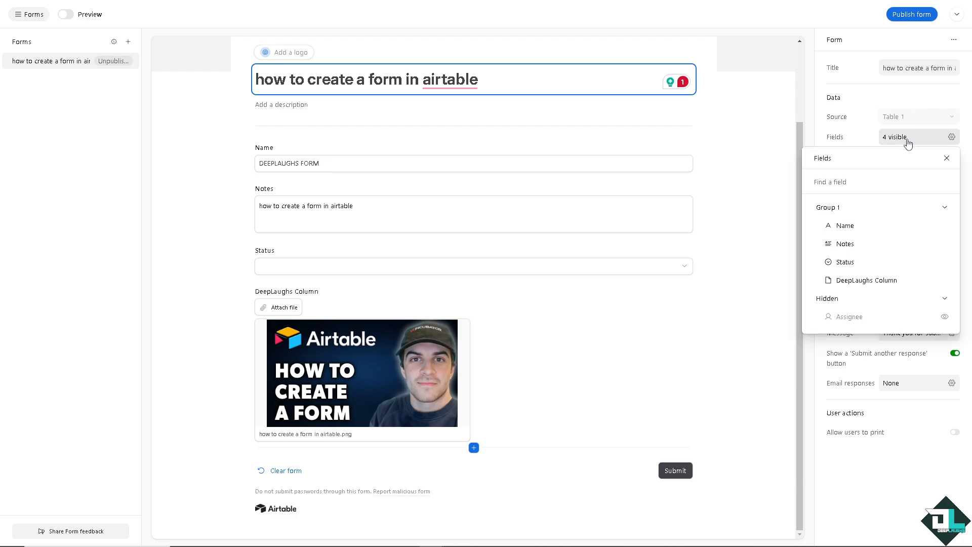
mouse_move(874, 229)
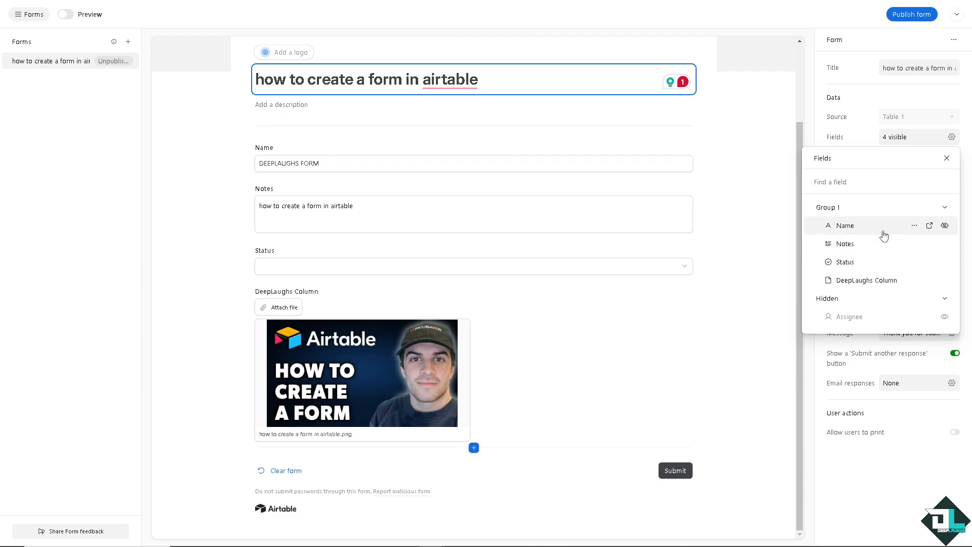
click(915, 226)
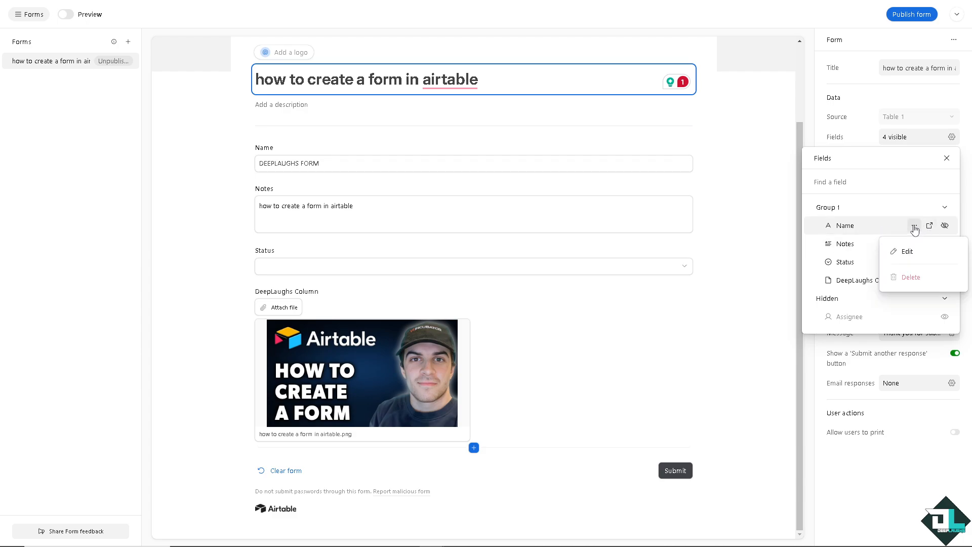
click(868, 180)
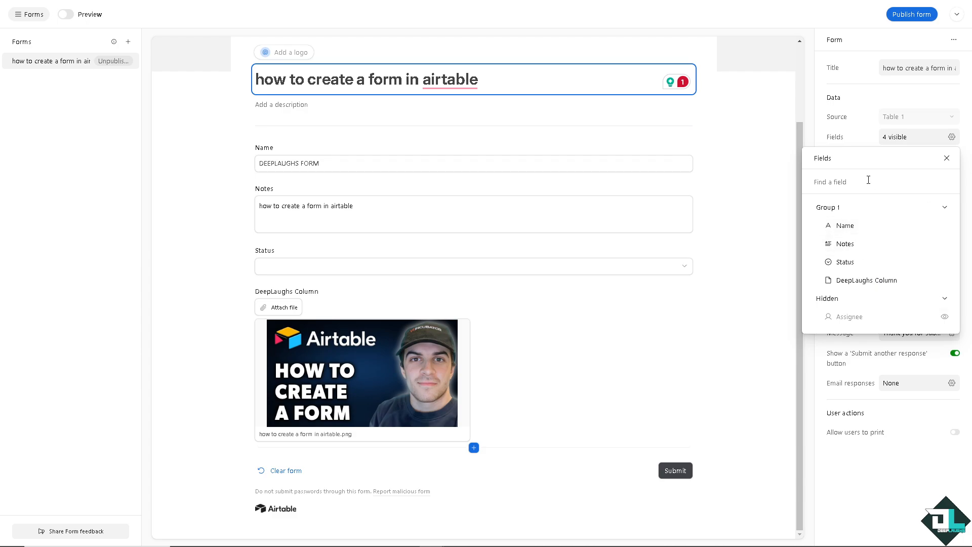
- Hide the Name, Status, DeepLaughs Column and Notes fields from the form
mouse_move(875, 278)
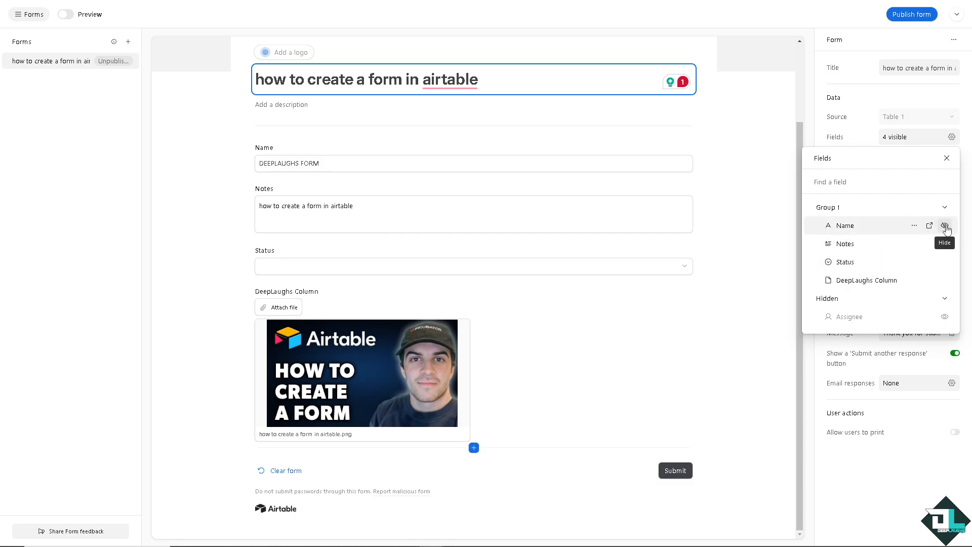
click(945, 225)
click(945, 244)
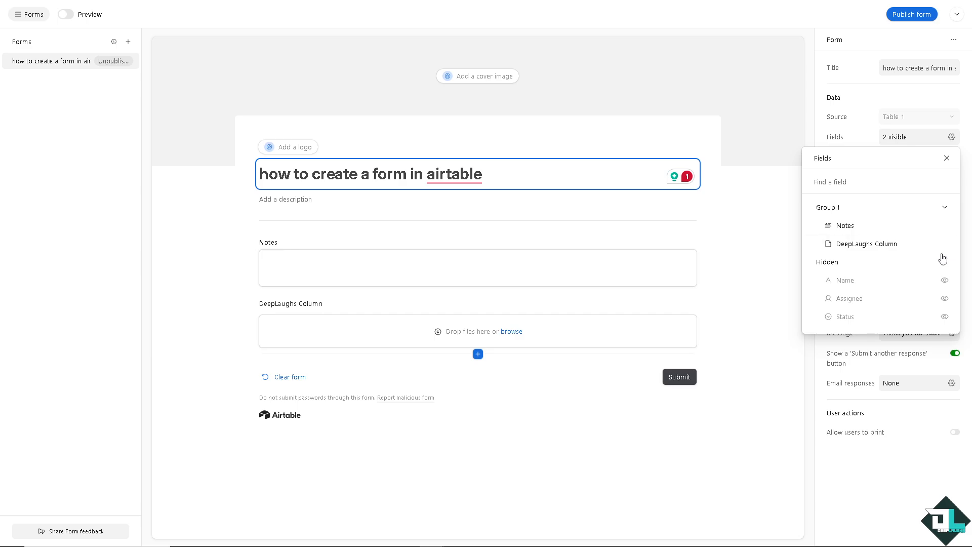
click(945, 243)
click(945, 226)
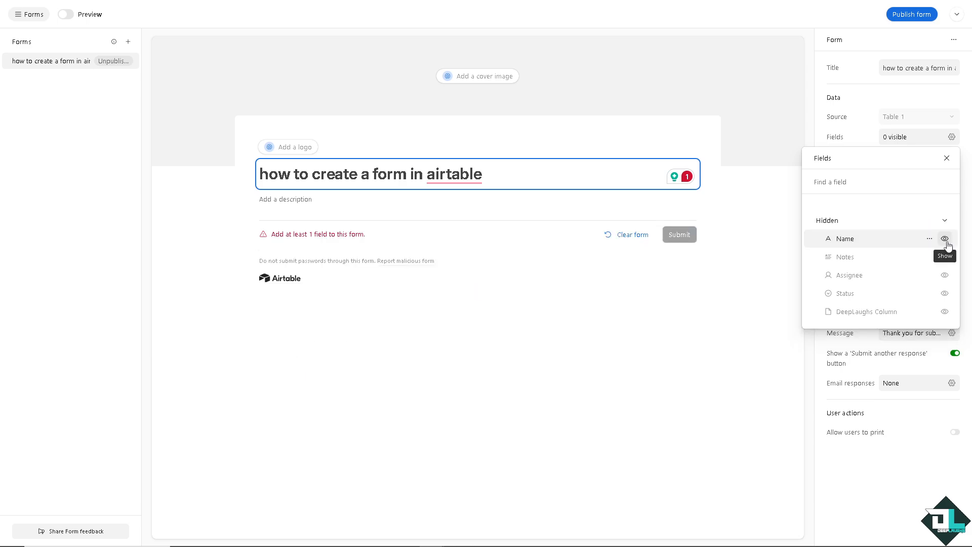
- Show the Name, Notes, Assignee, Status and DeepLaughs Column fields on the form, and close the field list
click(945, 239)
click(945, 262)
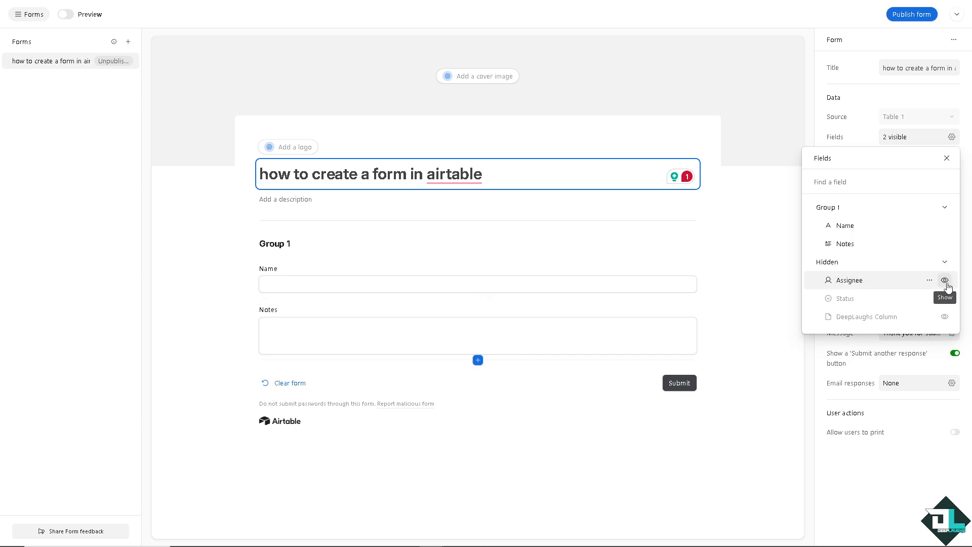
click(946, 282)
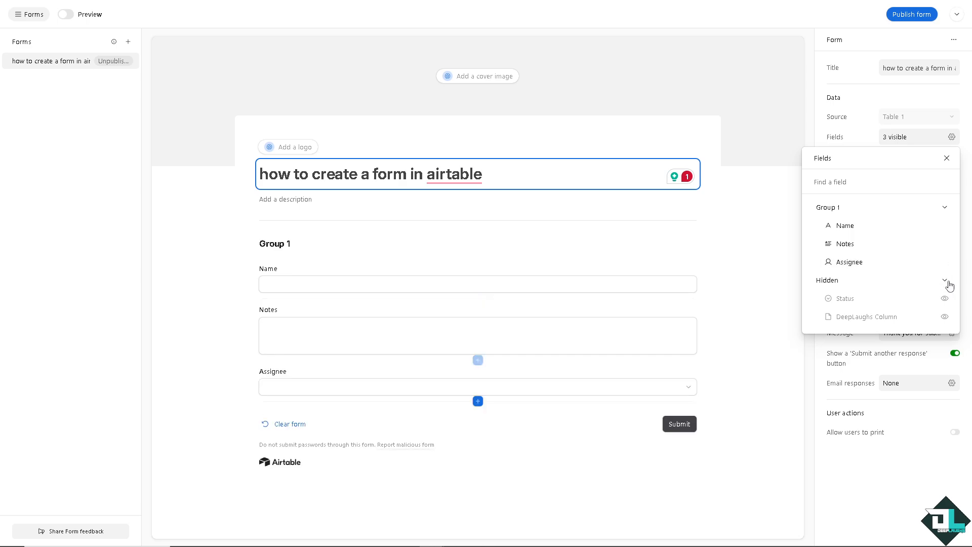
click(944, 317)
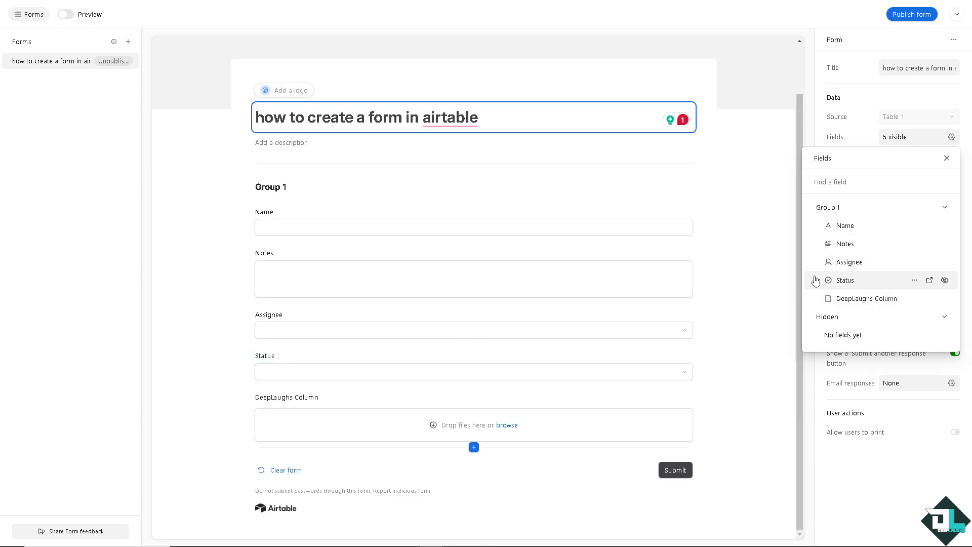
click(946, 158)
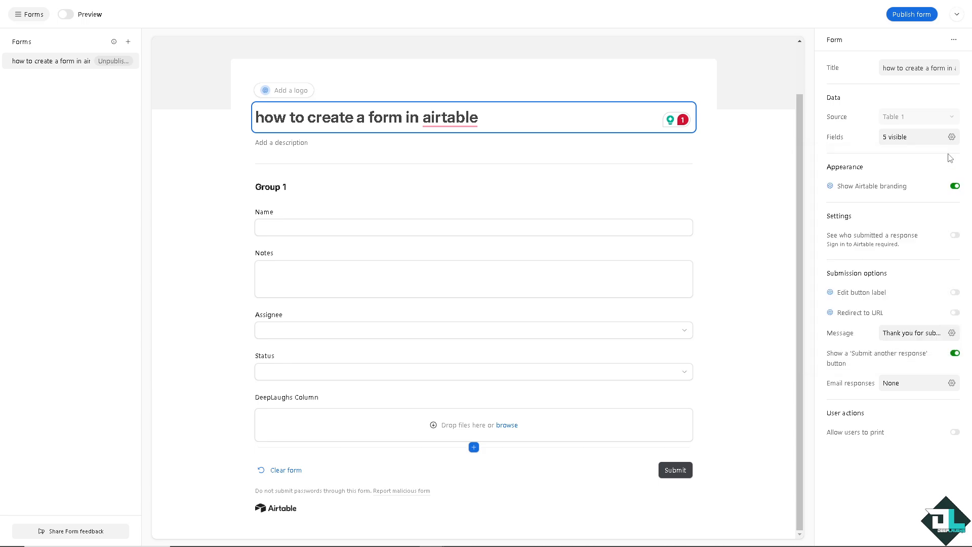
- Review the list of fields visible on the form and its field search, and close the list
click(952, 138)
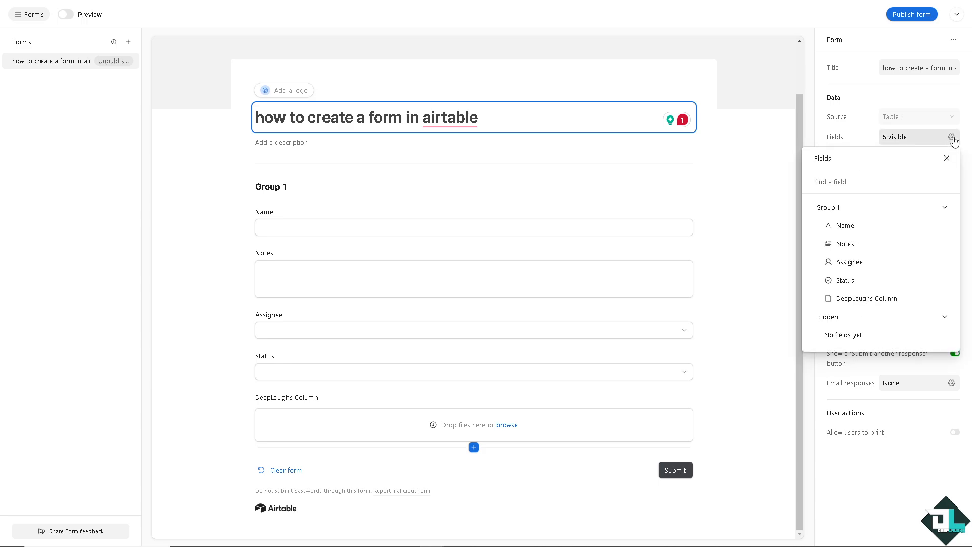
click(894, 182)
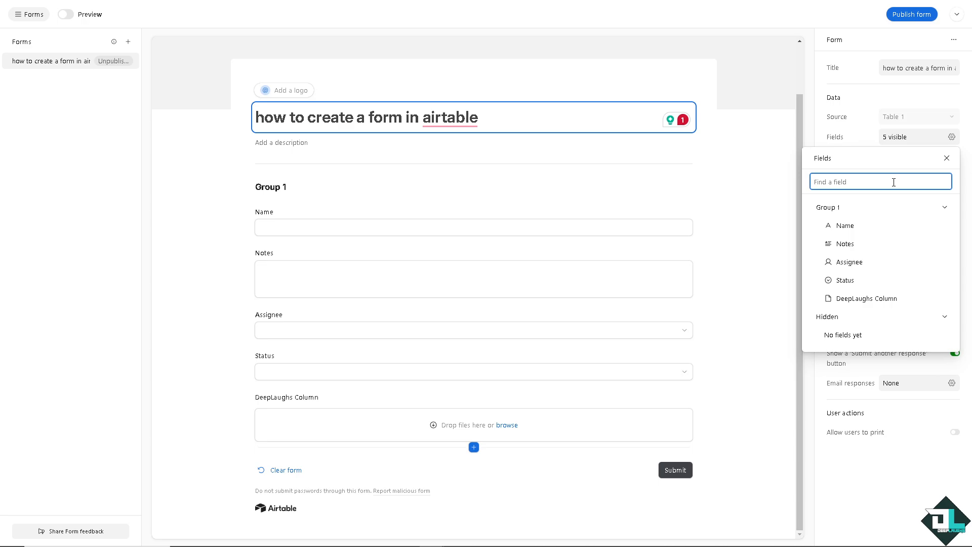
click(946, 158)
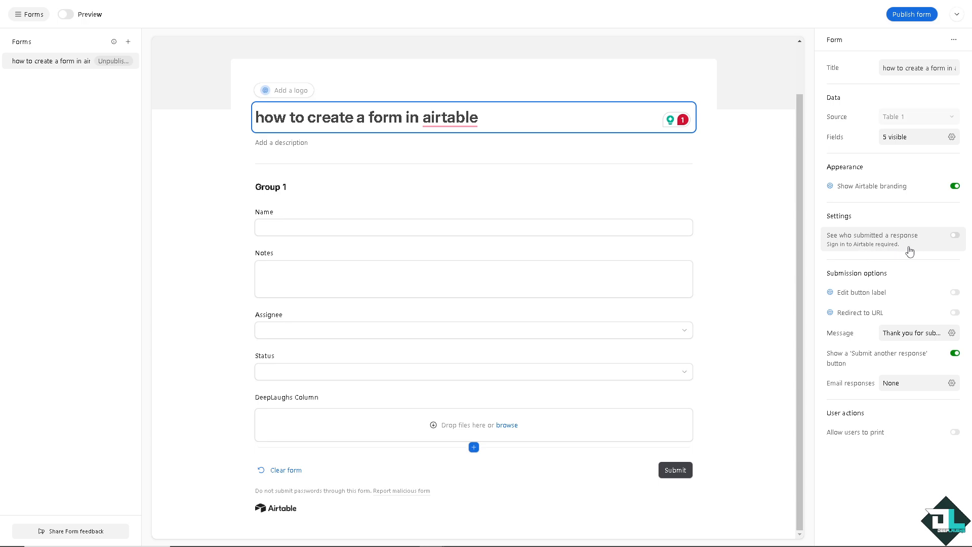
- Turn on seeing who submitted a response, and leave the 'Submit another response' button enabled
click(957, 236)
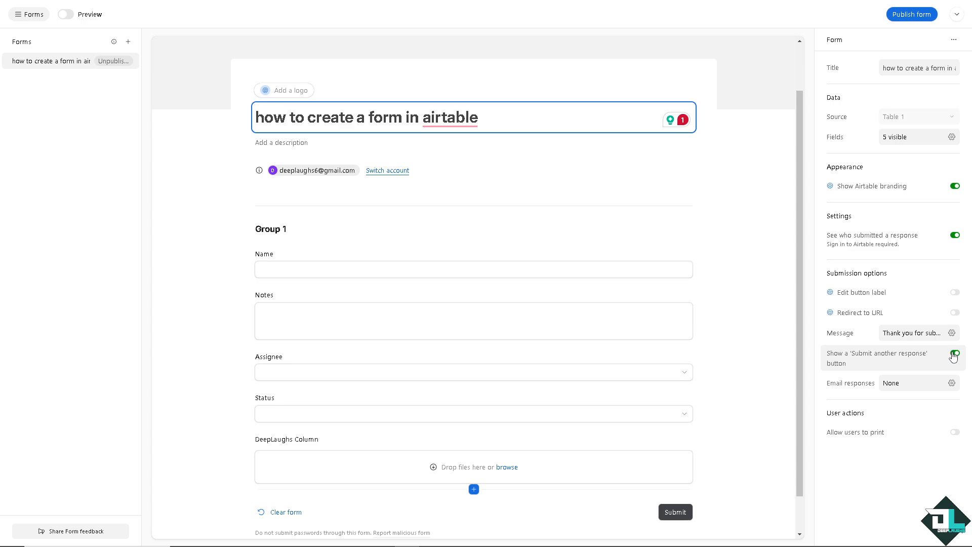
click(956, 355)
click(956, 355)
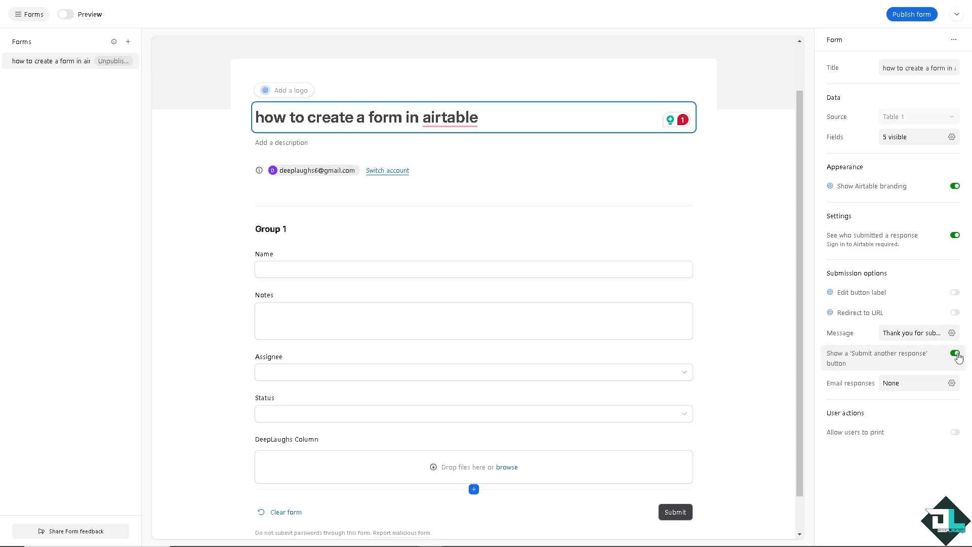
- Set the form to email responses to the listed base collaborator, and allow users to print it
click(951, 384)
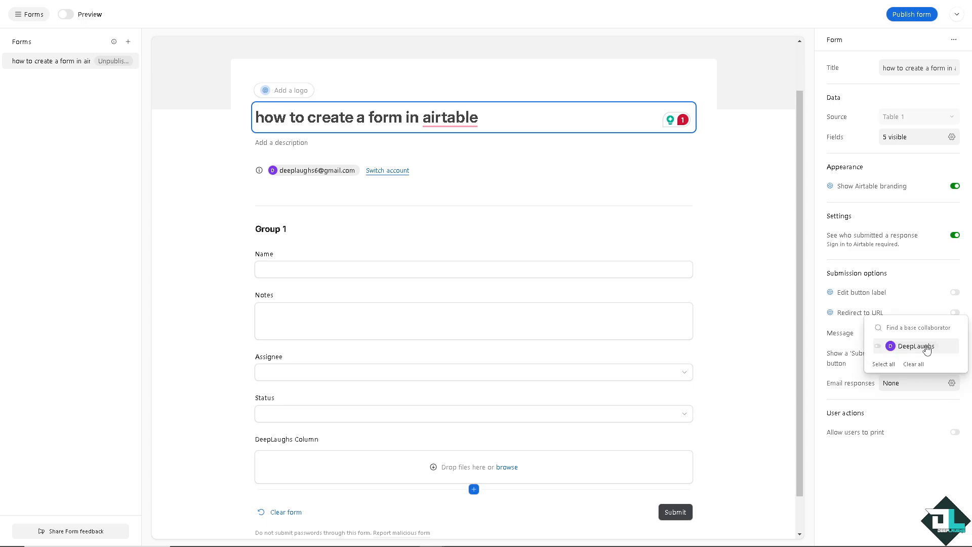
click(879, 349)
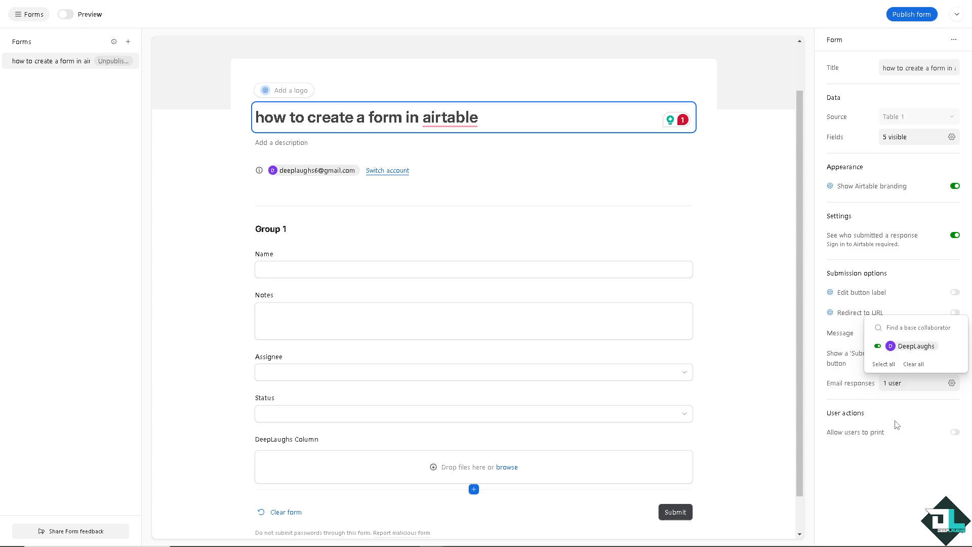
click(885, 472)
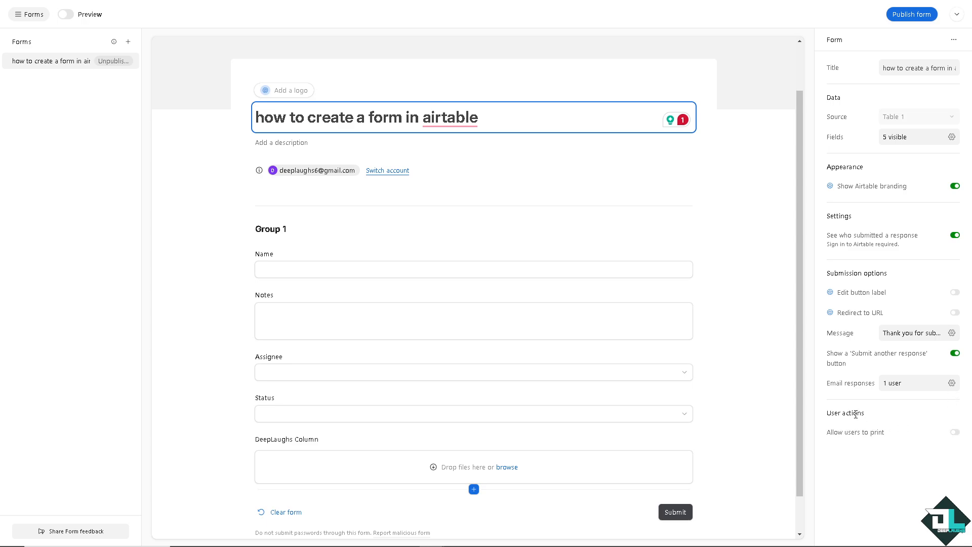
click(956, 432)
click(873, 435)
click(955, 433)
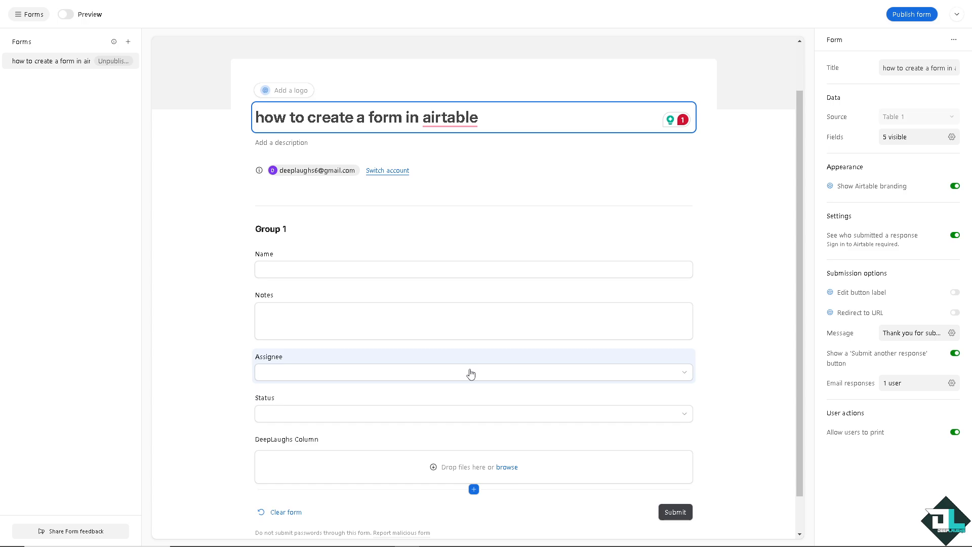
- Check the end of the form with its Submit button, and publish the form
scroll(636, 390, down, 2)
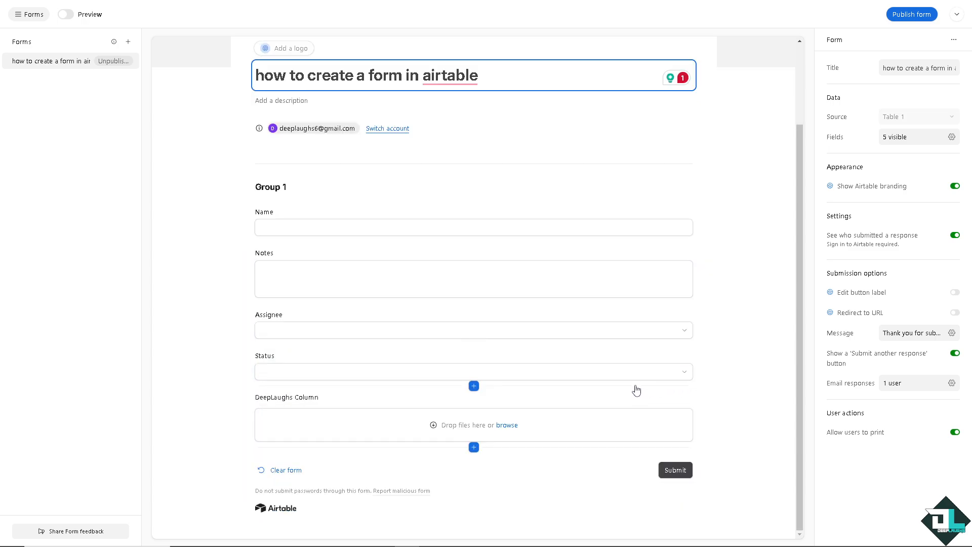
click(682, 474)
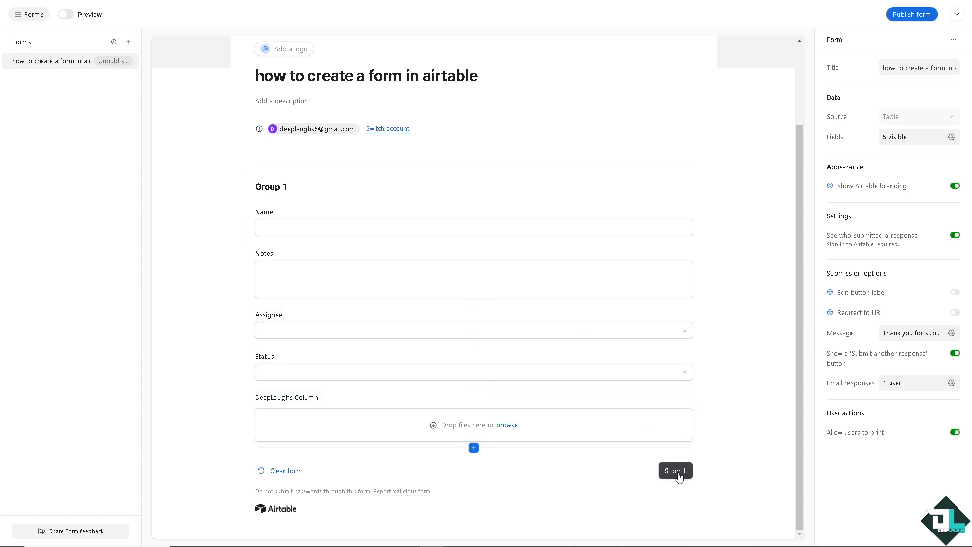
click(925, 17)
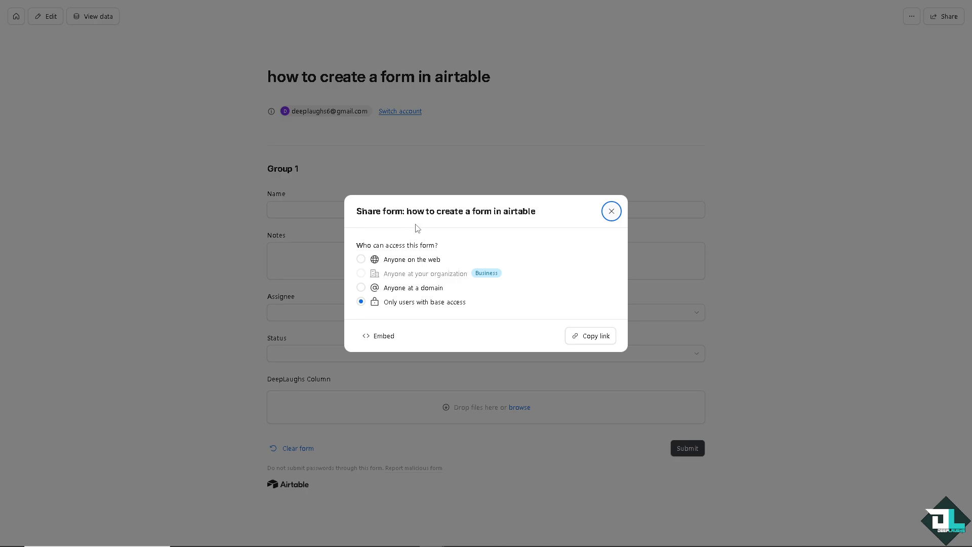
- Try the form access options 'Anyone on the web' and 'Anyone at a domain', and return access to 'Only users with base access'
click(361, 259)
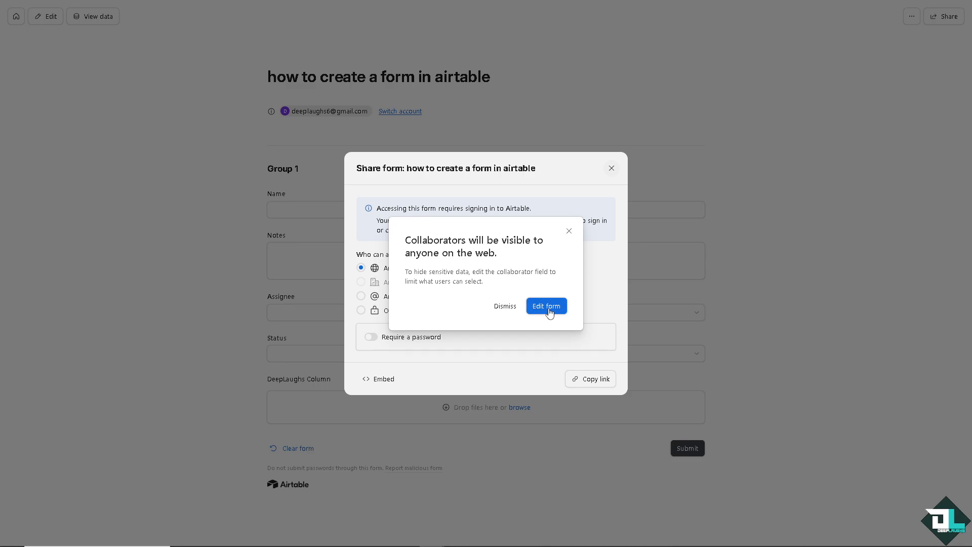
click(569, 231)
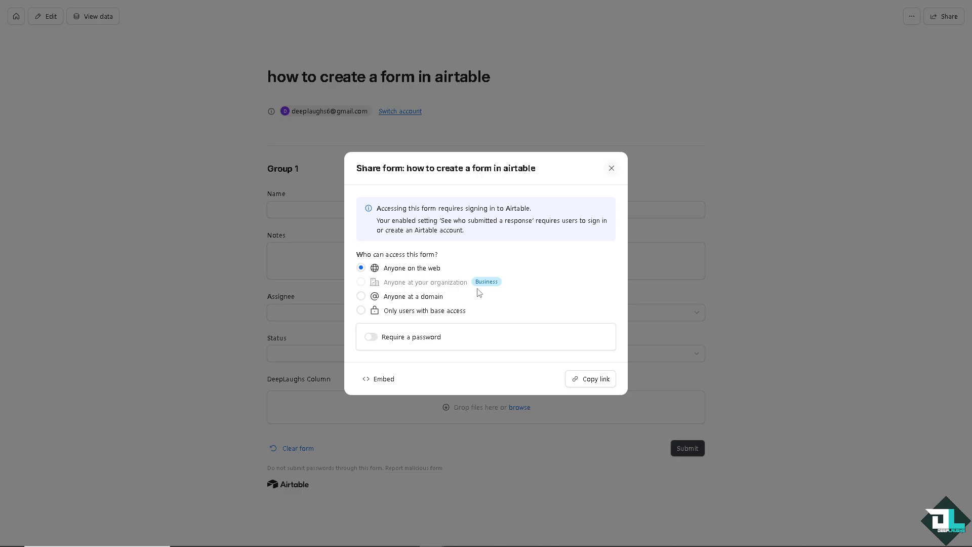
drag(475, 284, 529, 285)
click(508, 295)
drag(501, 287, 368, 295)
click(361, 297)
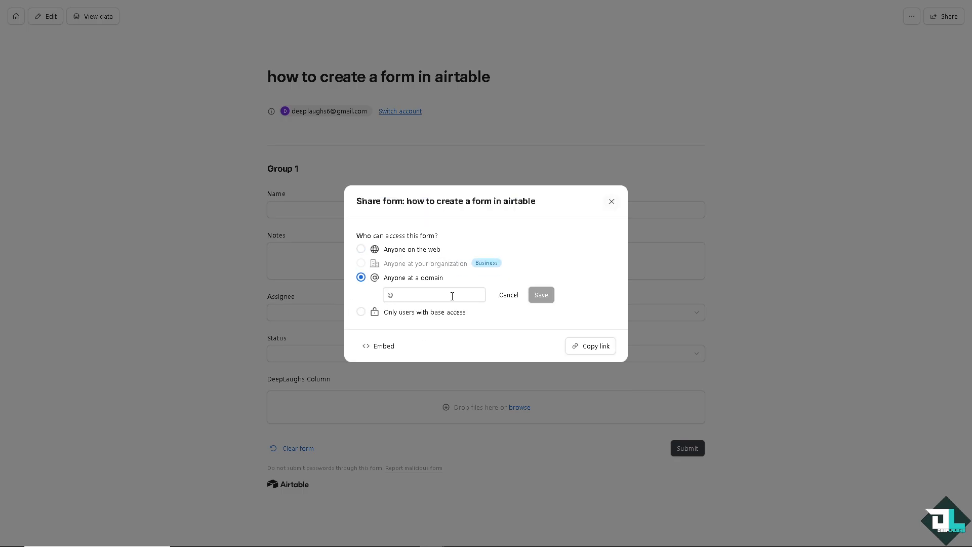
click(394, 313)
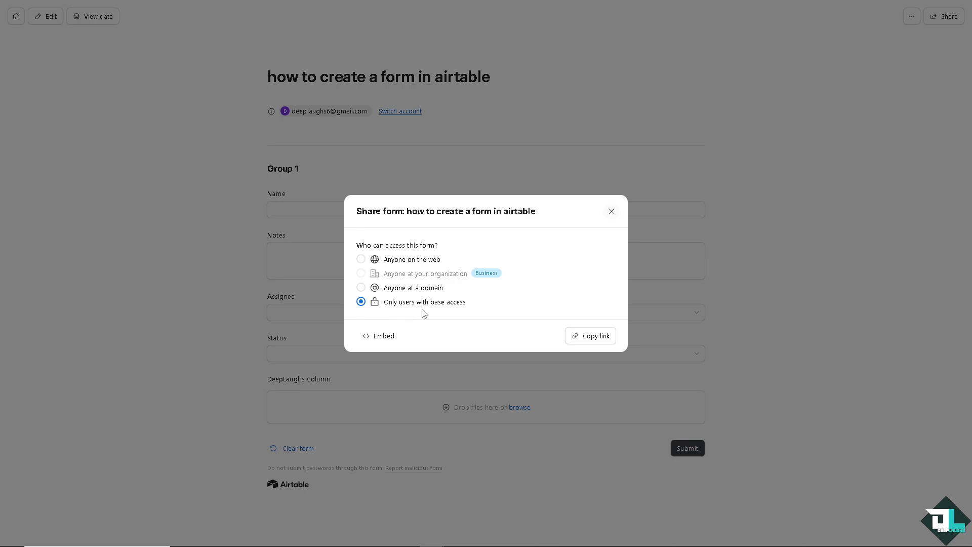
- Open the form's embed page, copy the embed code, and check the desktop preview and embed height
click(381, 345)
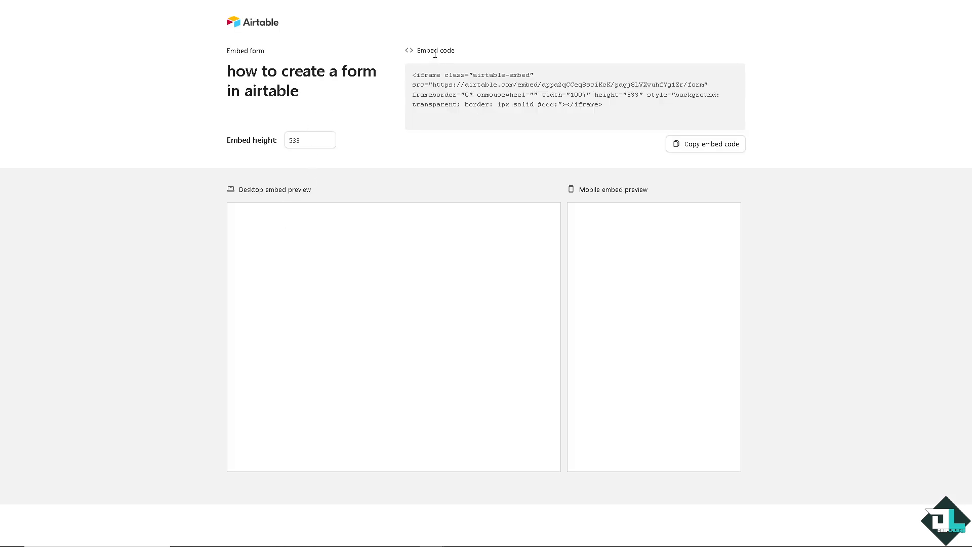
click(703, 147)
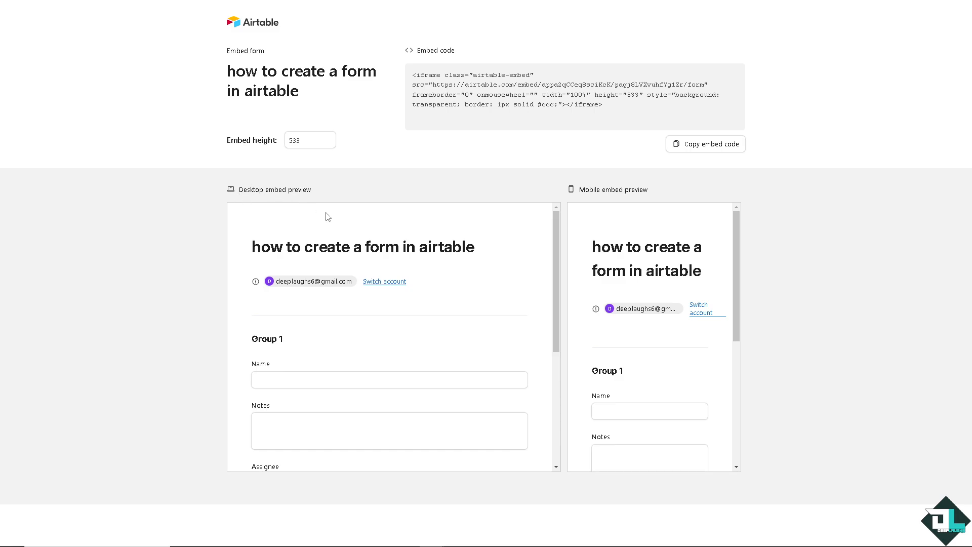
scroll(373, 304, down, 5)
scroll(385, 308, up, 4)
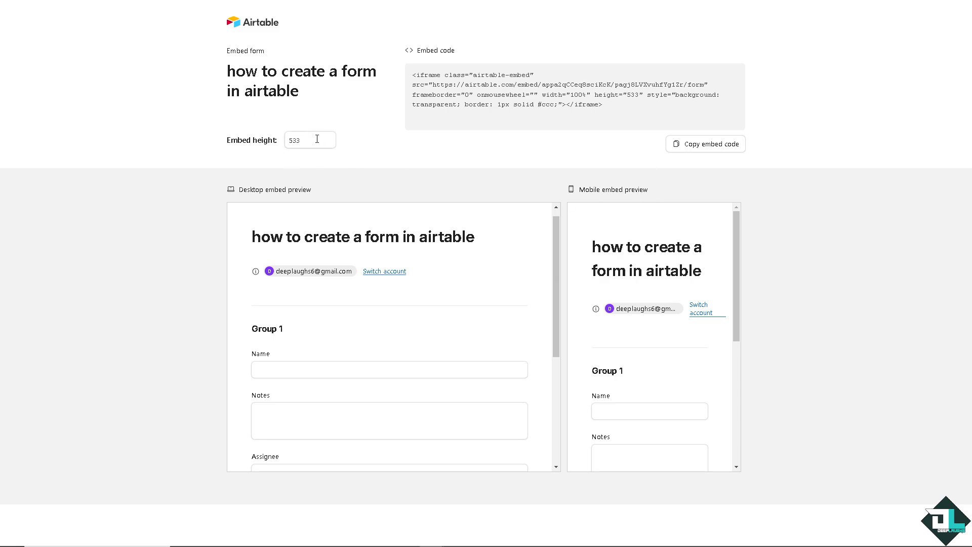
drag(317, 139, 287, 141)
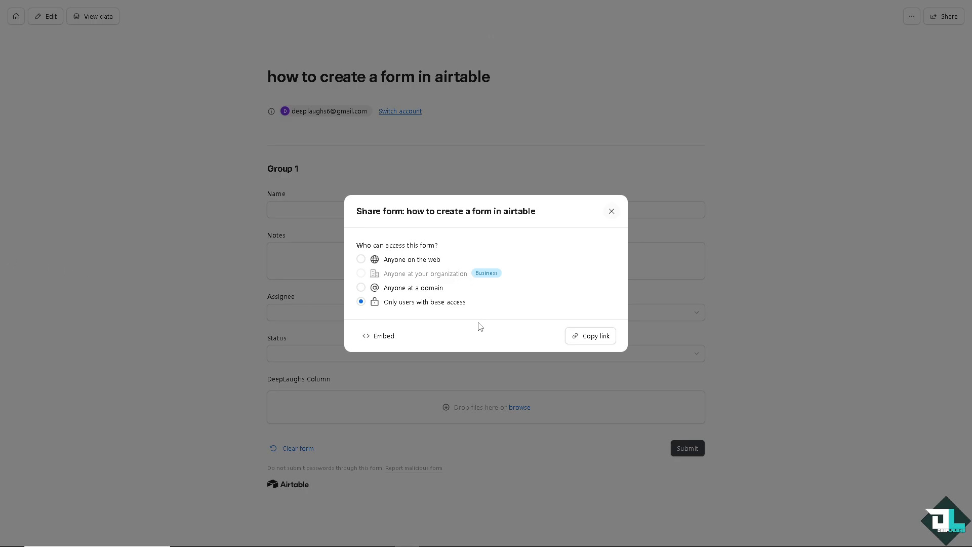
- Copy the form's share link and close the sharing dialog
click(596, 339)
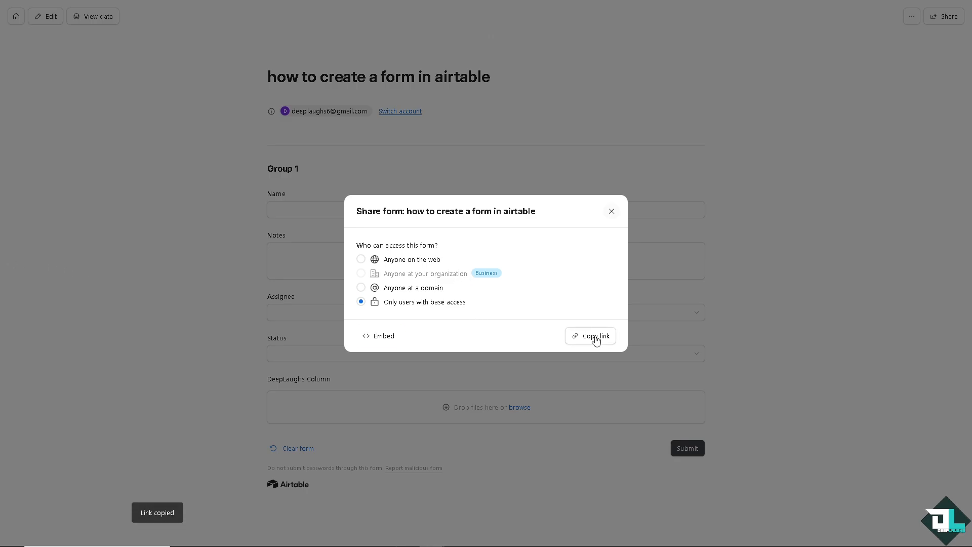
click(611, 212)
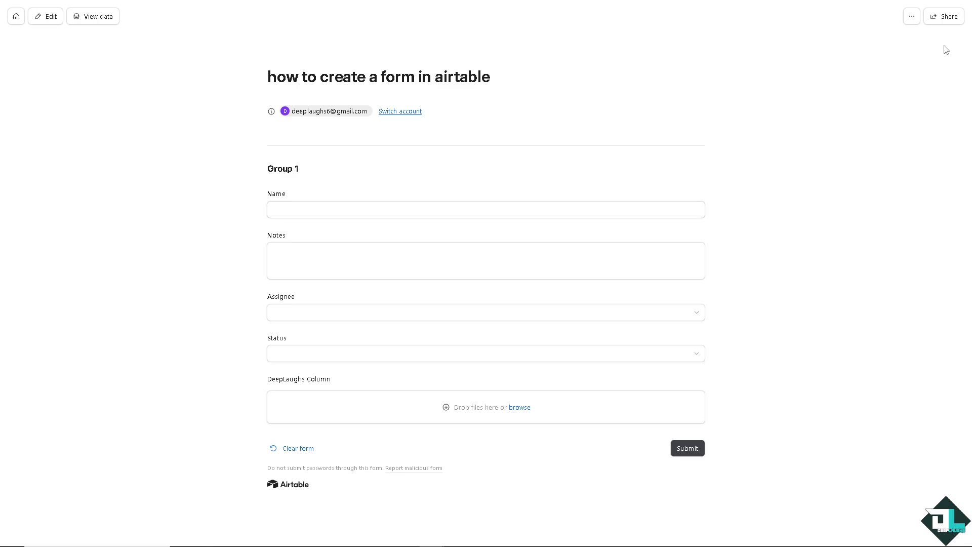
- Preview printing the form with 'Format for printers' turned on, check the destination options, and cancel the print
click(912, 18)
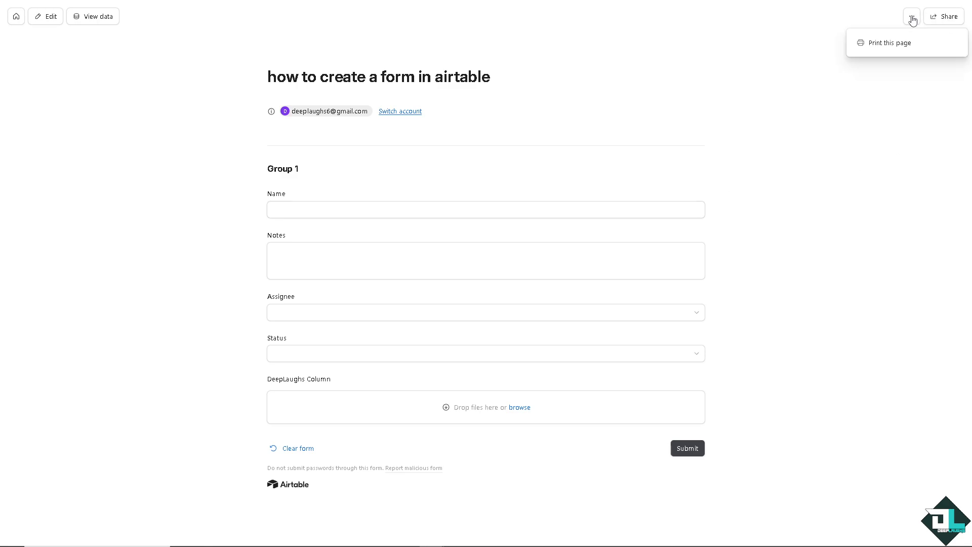
click(892, 44)
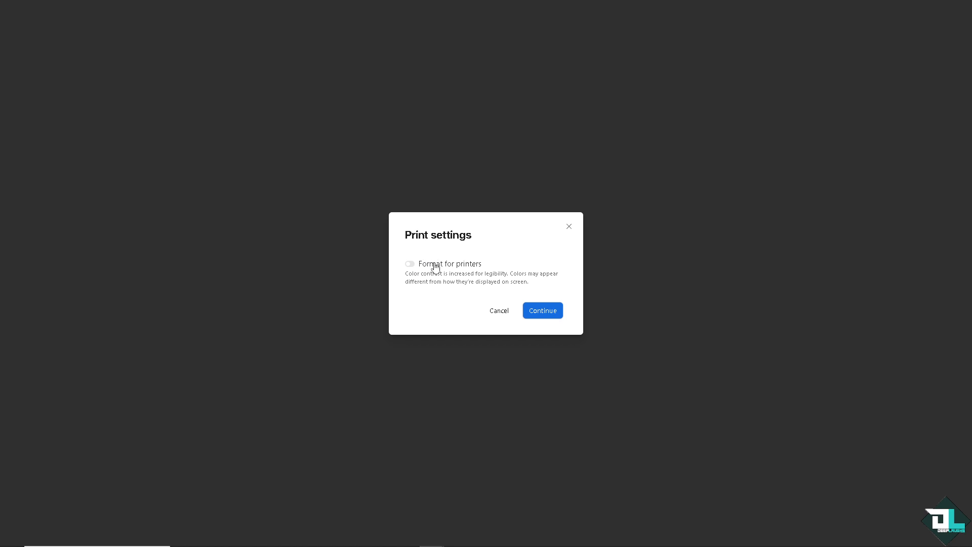
click(411, 264)
click(542, 311)
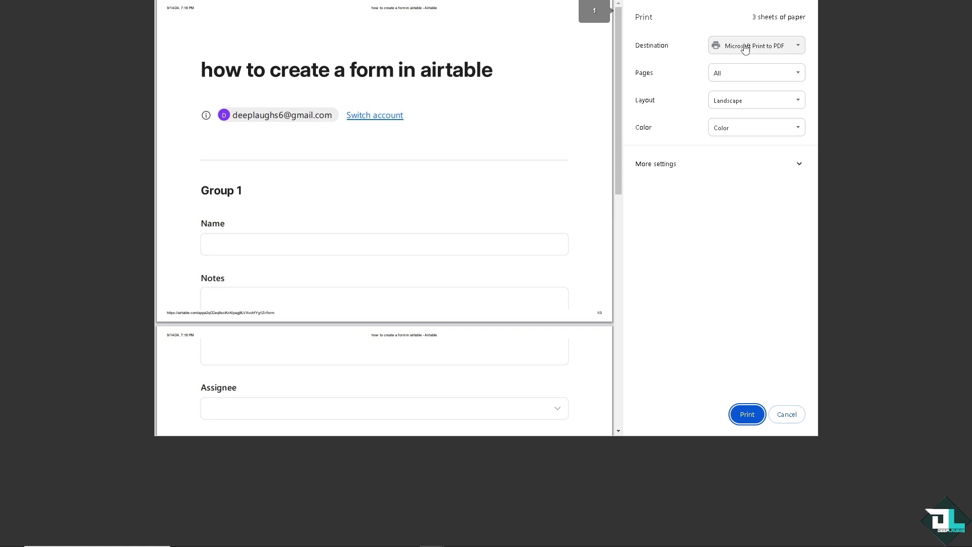
click(746, 47)
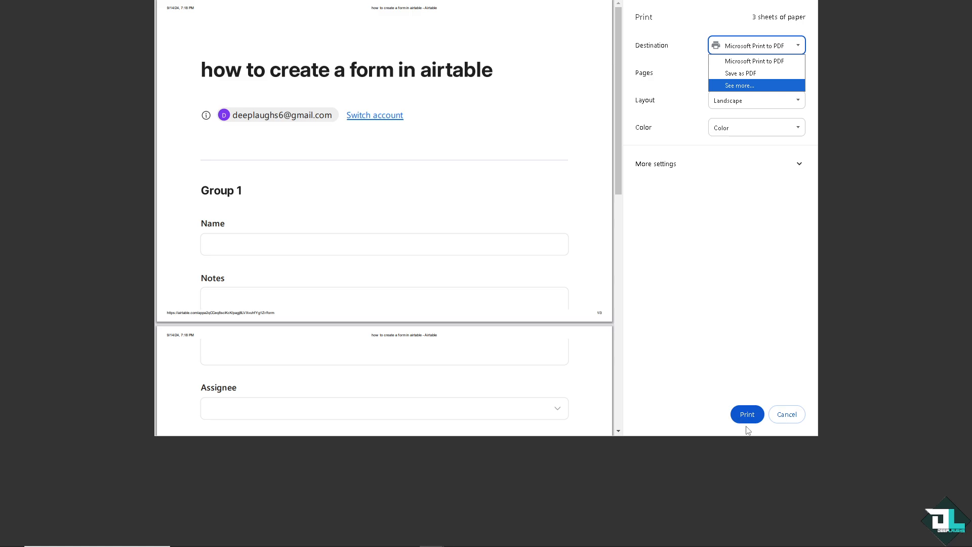
click(792, 411)
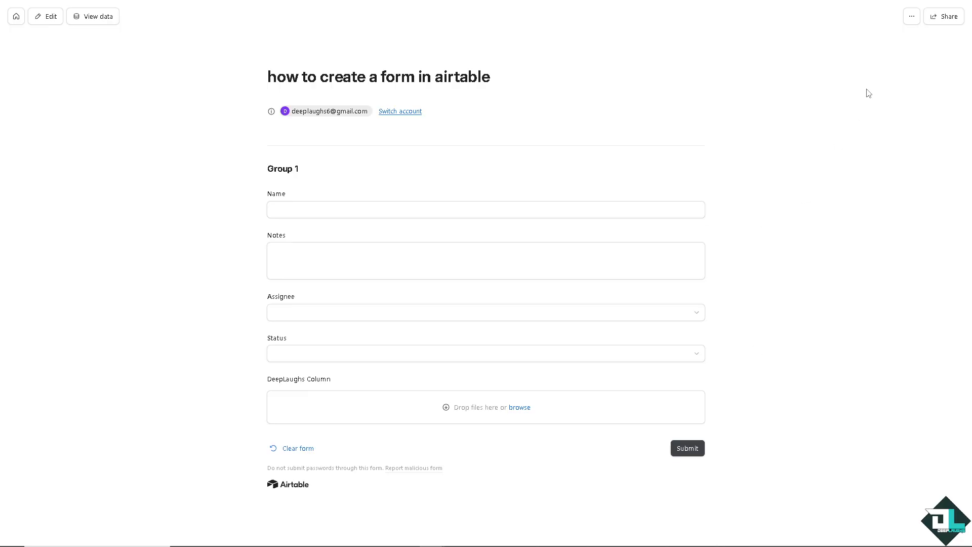
- View the published form's sharing options again and close them
click(951, 26)
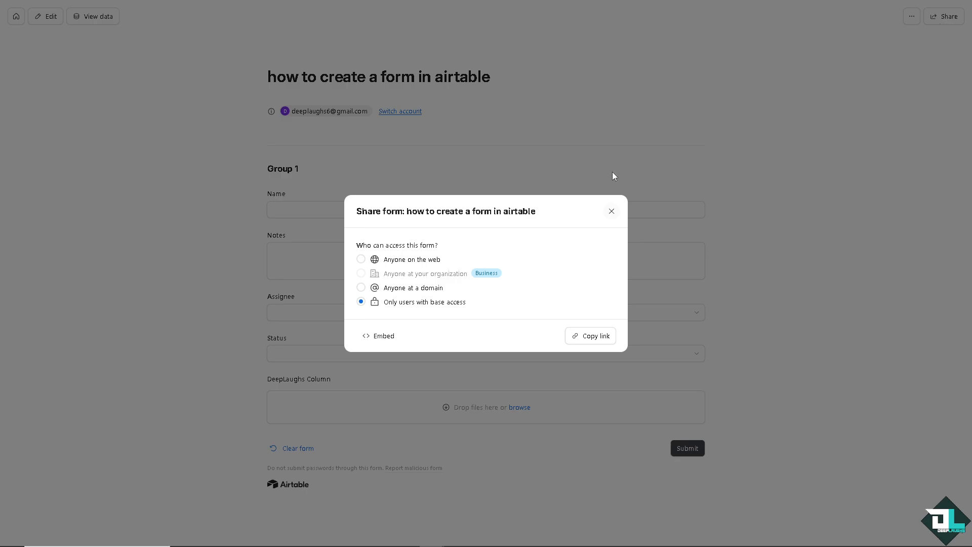
click(612, 211)
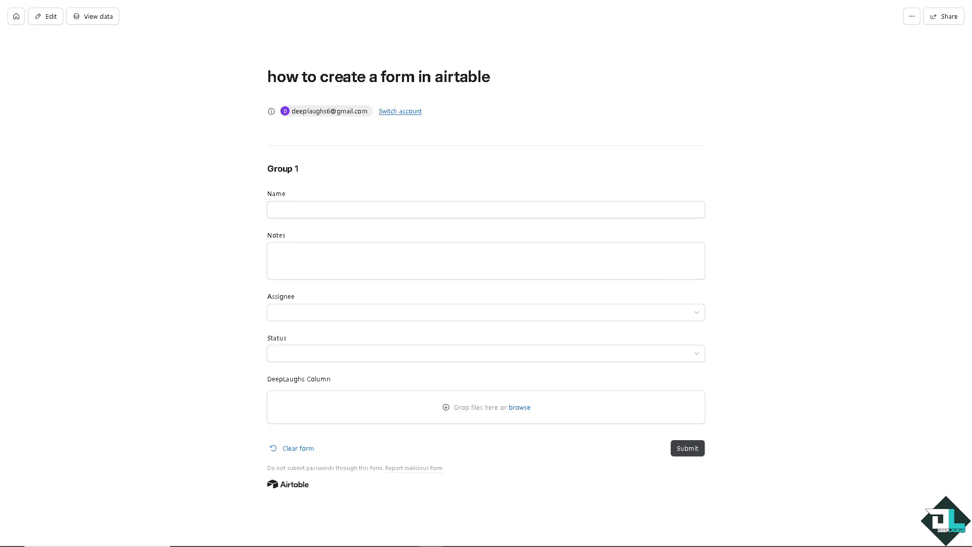